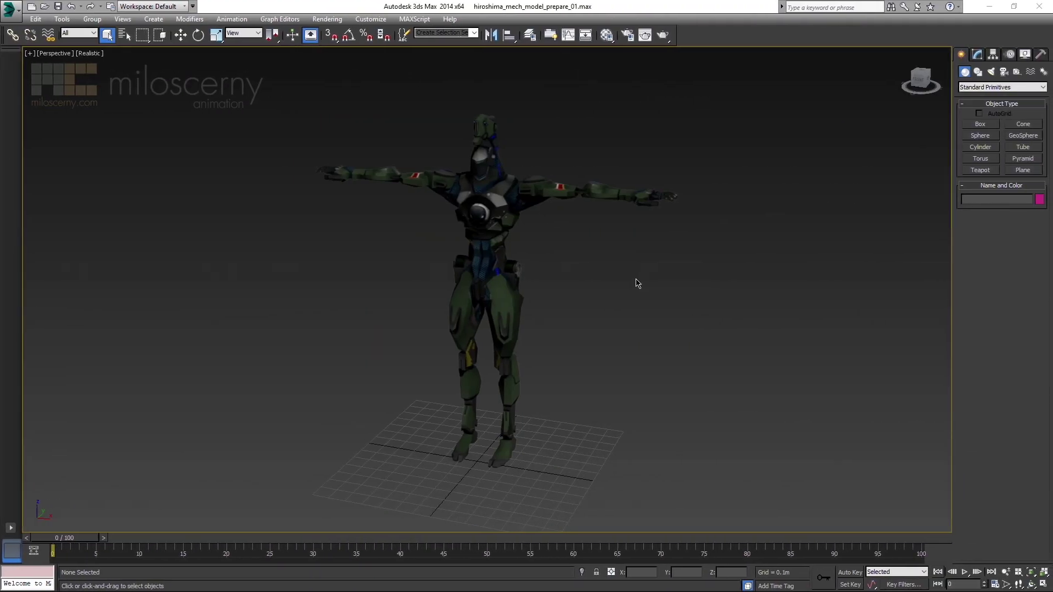
Step: Turn on edged faces and change the mech's object colour from yellow to black
{"action": "mouse_move", "coordinate": [636, 279]}
{"action": "middle_mouse_down", "text": "alt"}
{"action": "mouse_move", "coordinate": [894, 282]}
{"action": "mouse_move", "coordinate": [632, 279]}
{"action": "mouse_move", "coordinate": [538, 263]}
{"action": "mouse_move", "coordinate": [540, 273]}
{"action": "mouse_move", "coordinate": [666, 280]}
{"action": "mouse_move", "coordinate": [622, 273]}
{"action": "middle_mouse_up", "text": "alt"}
{"action": "middle_click_drag", "start_coordinate": [693, 327], "coordinate": [730, 335], "text": "alt"}
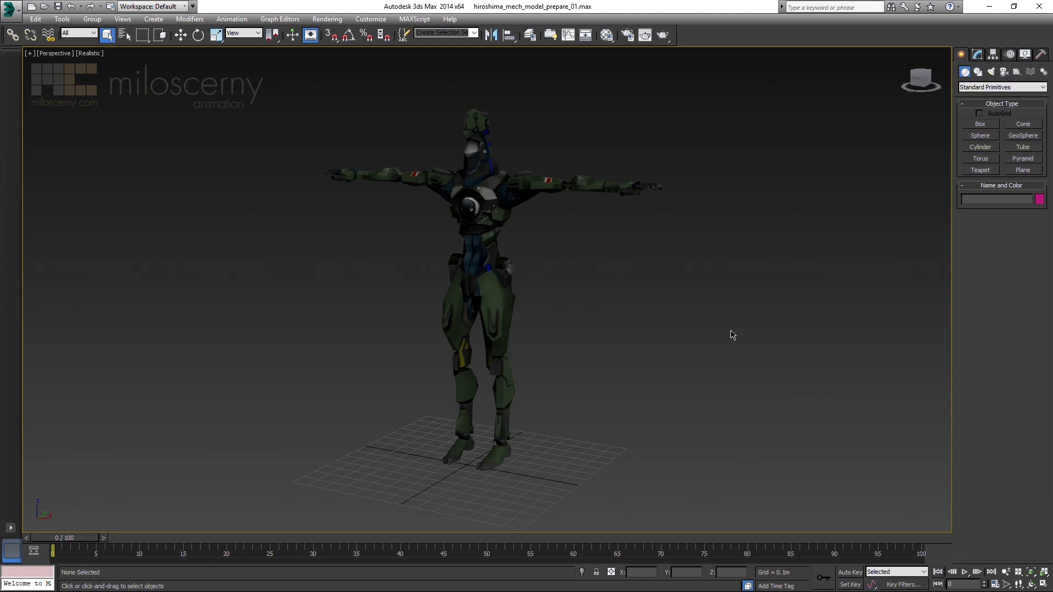
{"action": "key", "text": "F4"}
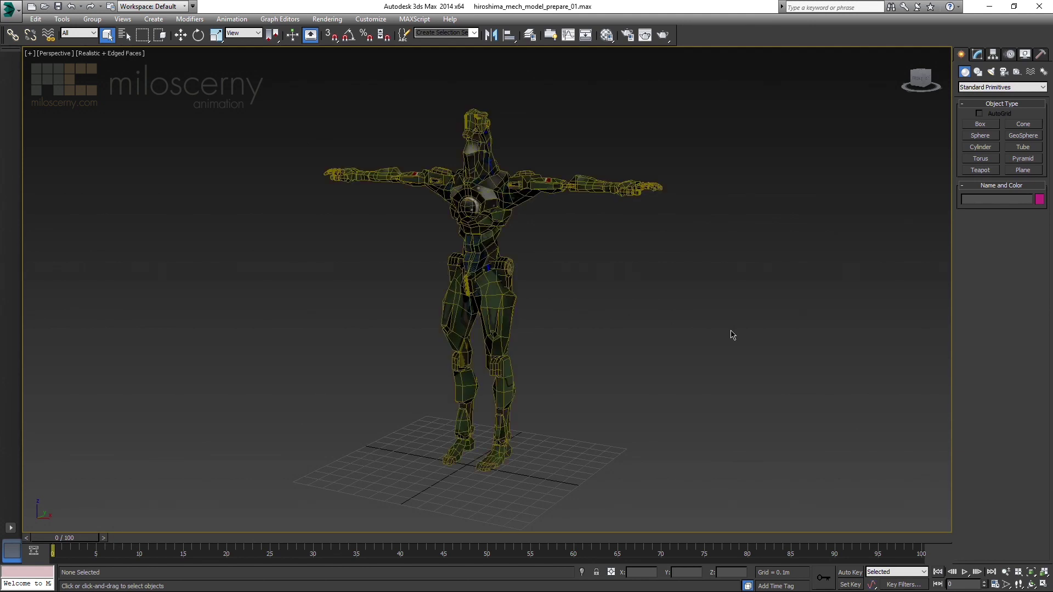
{"action": "left_click", "coordinate": [499, 204]}
{"action": "left_click", "coordinate": [977, 54]}
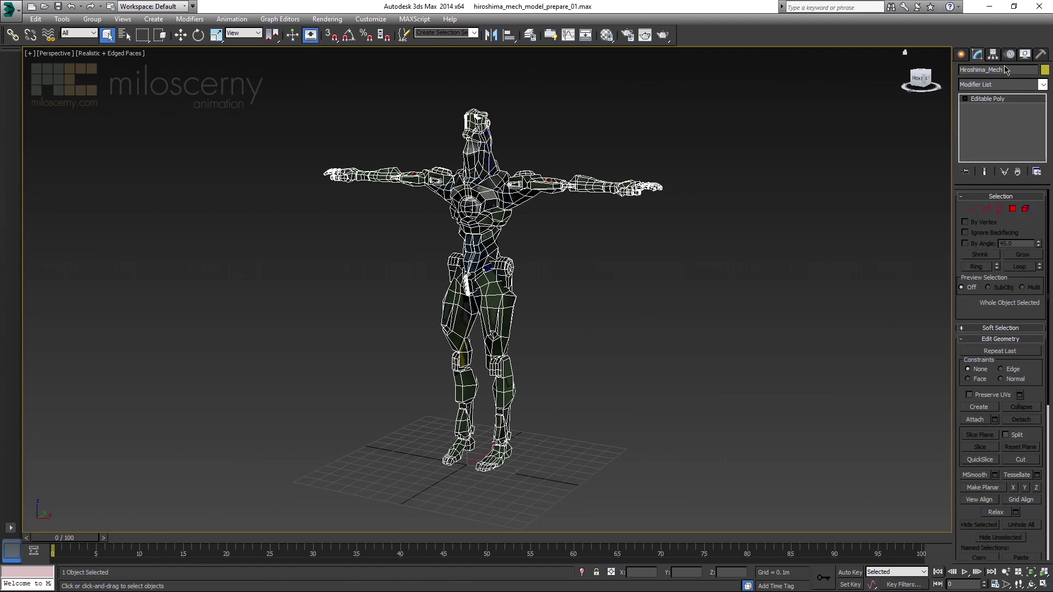
{"action": "left_click", "coordinate": [1045, 70]}
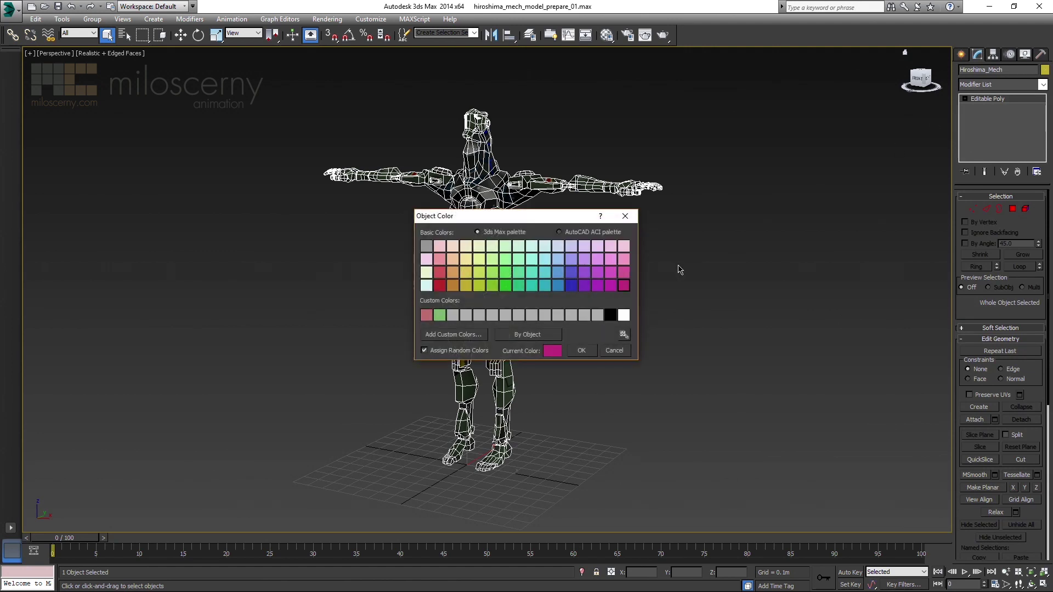
{"action": "left_click", "coordinate": [582, 351]}
{"action": "left_click", "coordinate": [636, 298]}
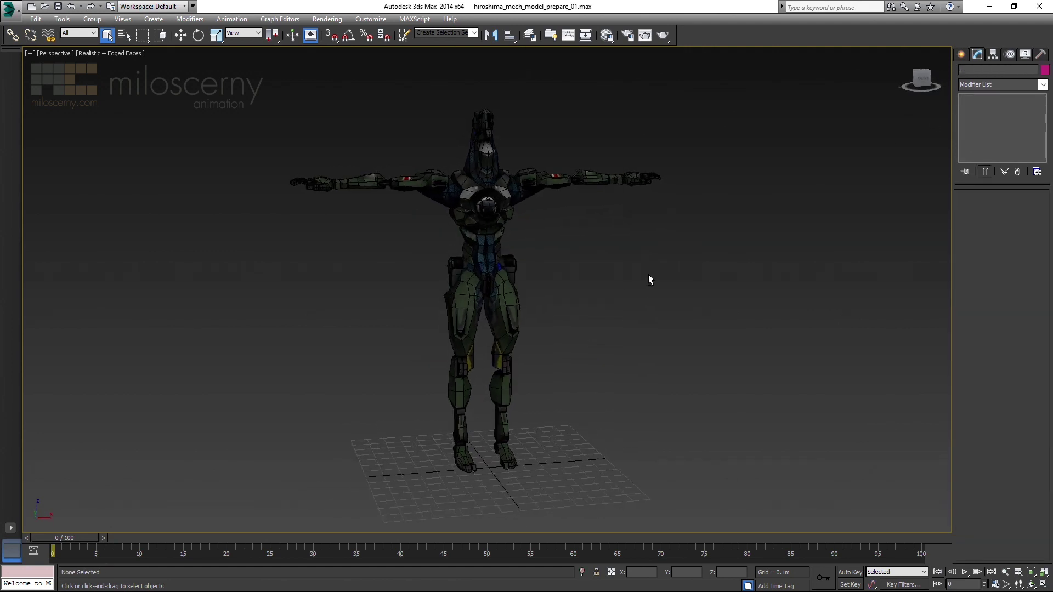
Step: Turn edged faces back off and reselect the mech
{"action": "middle_click_drag", "start_coordinate": [648, 280], "coordinate": [623, 282], "text": "alt"}
{"action": "key", "text": "F4"}
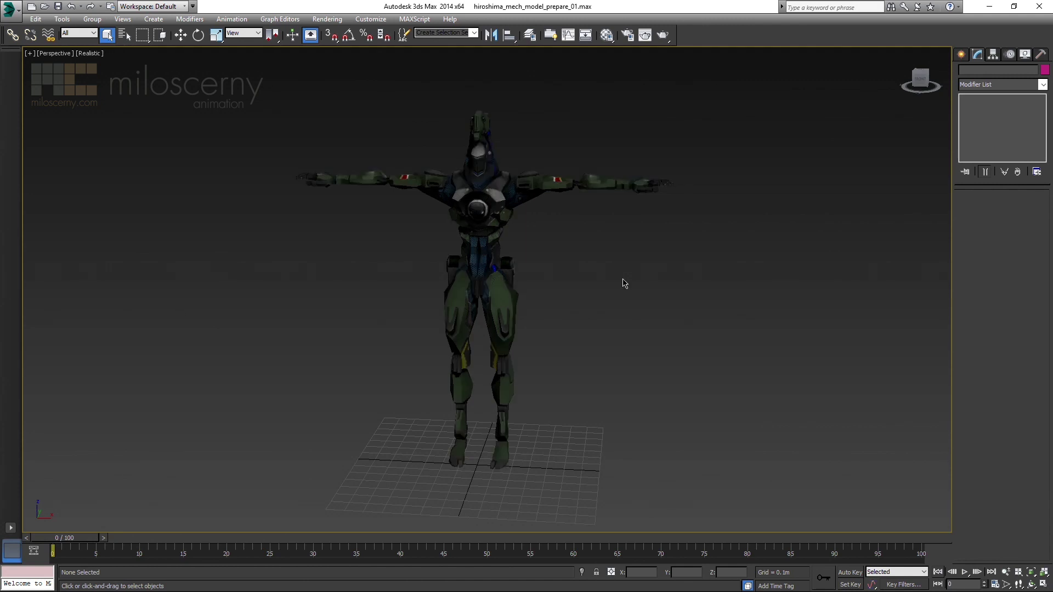
{"action": "left_click", "coordinate": [488, 196]}
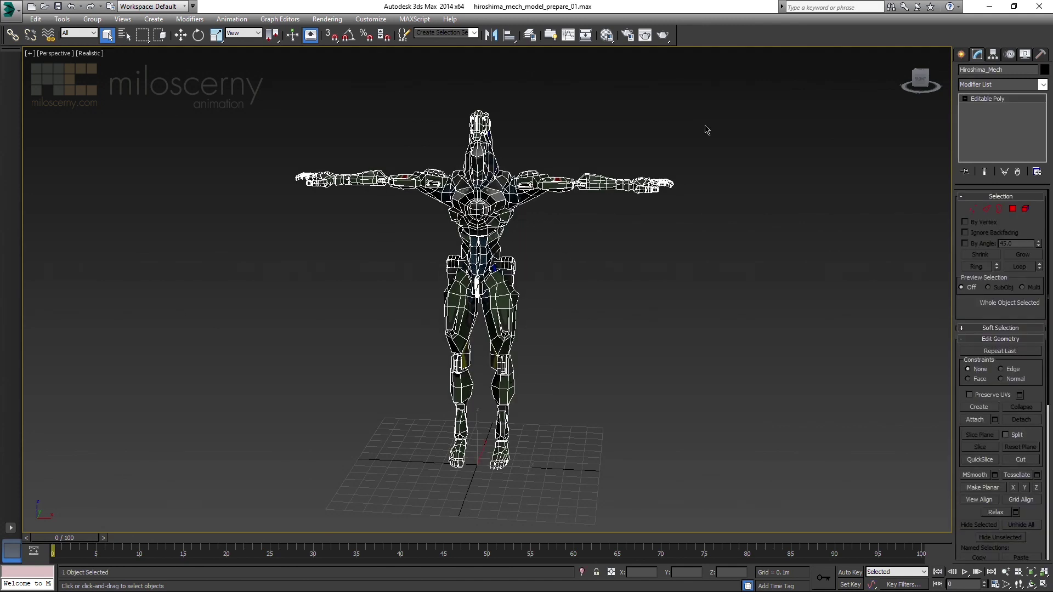
{"action": "left_click", "coordinate": [963, 55]}
Step: Switch to the Move tool and zoom the view down to the mech's feet
{"action": "middle_click_drag", "start_coordinate": [719, 214], "coordinate": [726, 203], "text": "alt"}
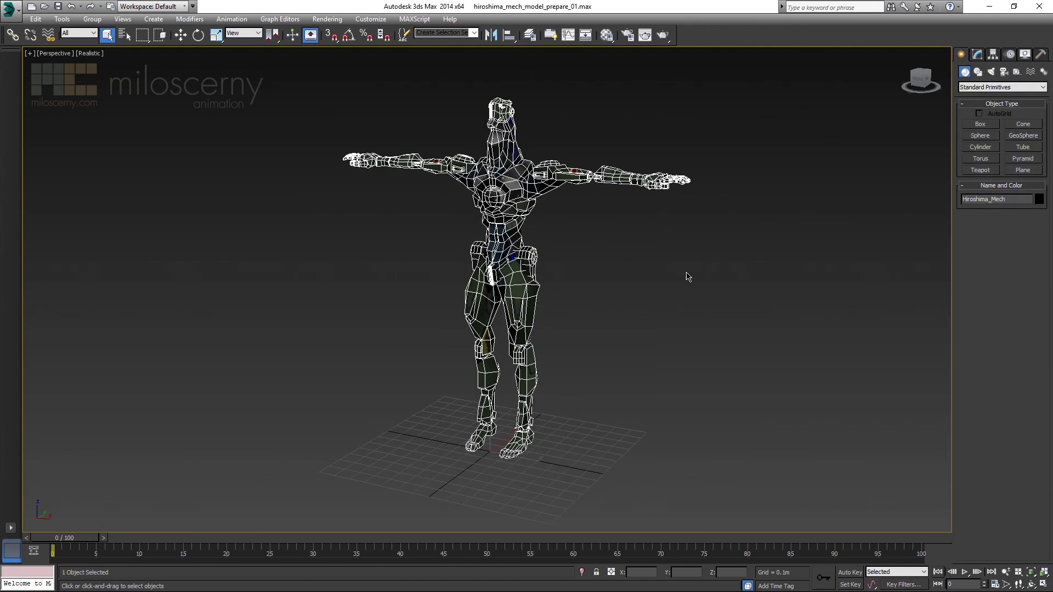
{"action": "mouse_move", "coordinate": [688, 276]}
{"action": "middle_mouse_down", "text": "alt"}
{"action": "mouse_move", "coordinate": [773, 185]}
{"action": "mouse_move", "coordinate": [700, 263]}
{"action": "middle_mouse_up", "text": "alt"}
{"action": "key", "text": "w"}
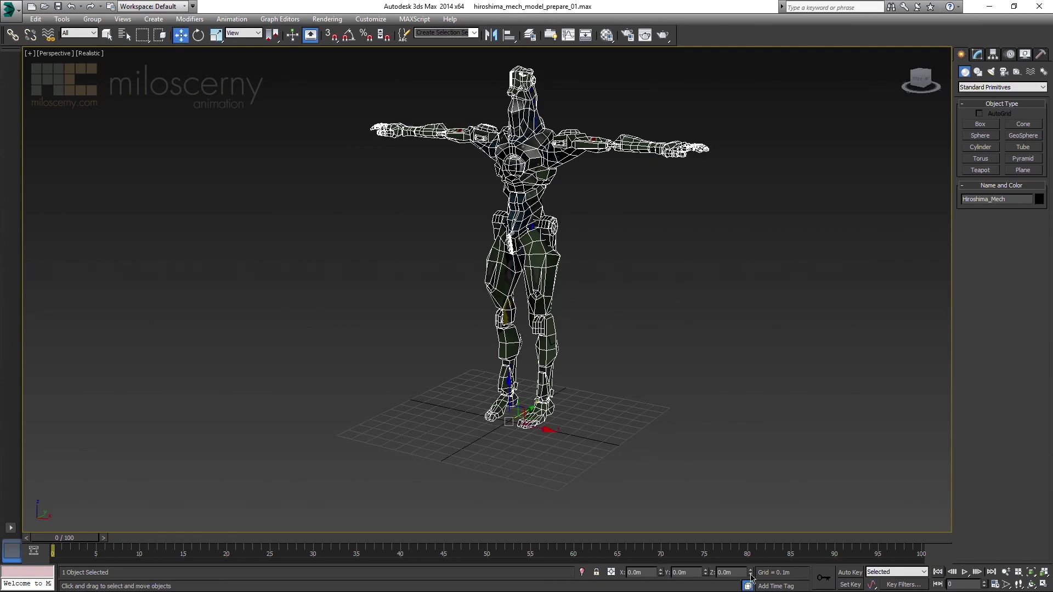
{"action": "middle_click_drag", "start_coordinate": [629, 364], "coordinate": [652, 359]}
{"action": "middle_click_drag", "start_coordinate": [652, 359], "coordinate": [633, 337], "text": "alt"}
{"action": "scroll", "coordinate": [627, 340], "scroll_direction": "up", "scroll_amount": 3}
{"action": "scroll", "coordinate": [643, 366], "scroll_direction": "up", "scroll_amount": 5}
{"action": "scroll", "coordinate": [639, 383], "scroll_direction": "up", "scroll_amount": 2}
{"action": "scroll", "coordinate": [620, 370], "scroll_direction": "down", "scroll_amount": 6}
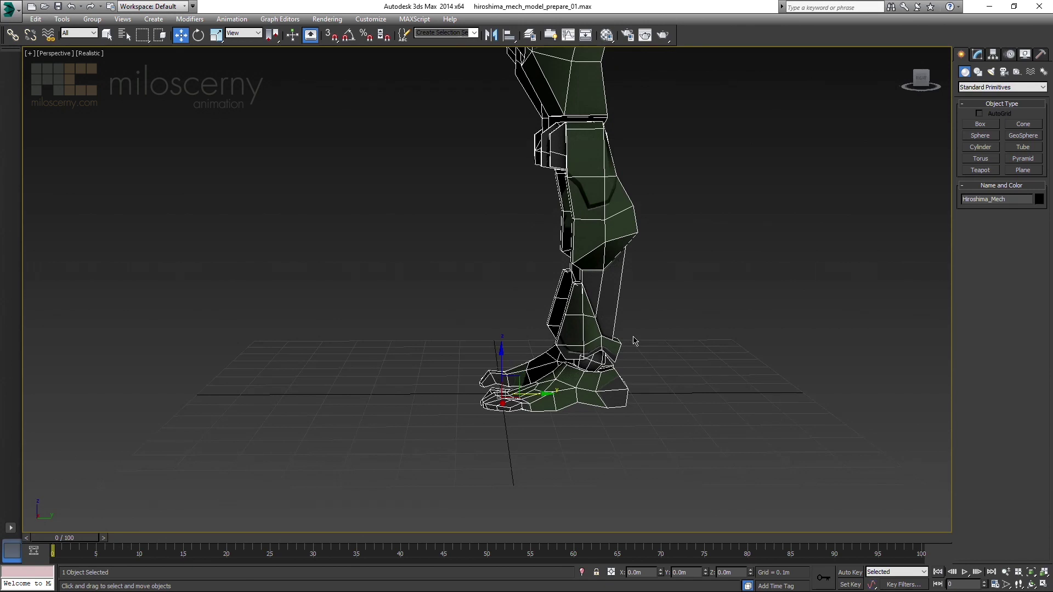
Step: Use Affect Pivot Only to move the pivot to ground level by the feet, then disable it
{"action": "left_click", "coordinate": [993, 55]}
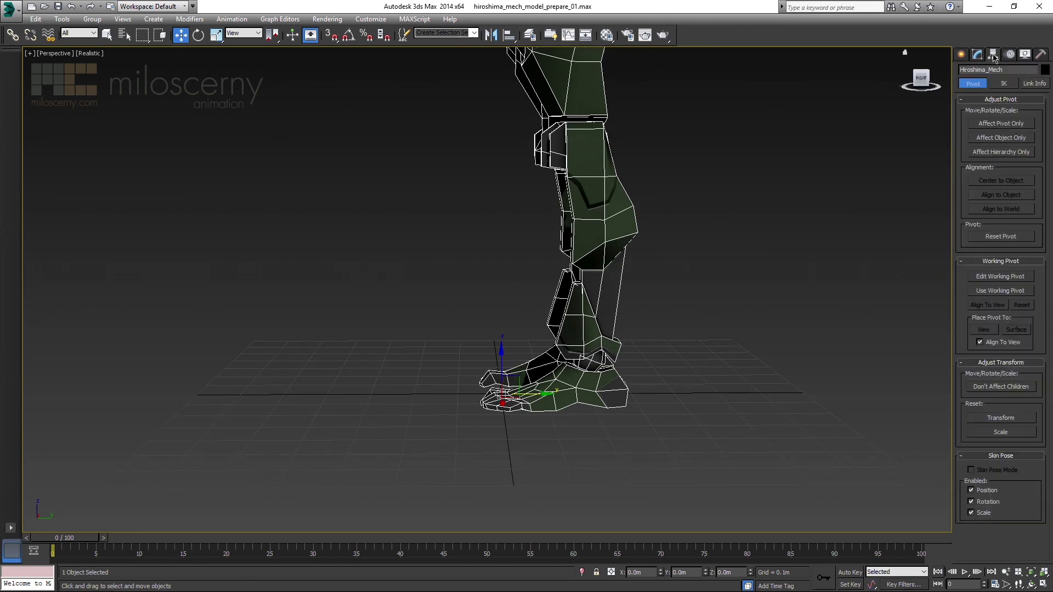
{"action": "left_click", "coordinate": [996, 125]}
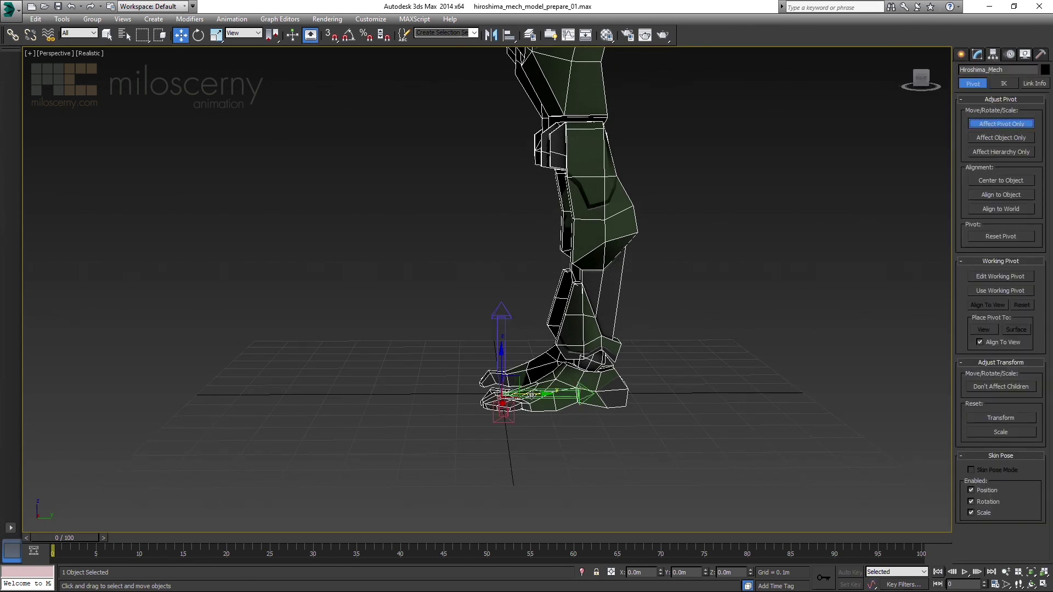
{"action": "left_click_drag", "start_coordinate": [530, 393], "coordinate": [600, 393]}
{"action": "middle_click_drag", "start_coordinate": [602, 395], "coordinate": [624, 387], "text": "alt"}
{"action": "scroll", "coordinate": [624, 387], "scroll_direction": "down", "scroll_amount": 4}
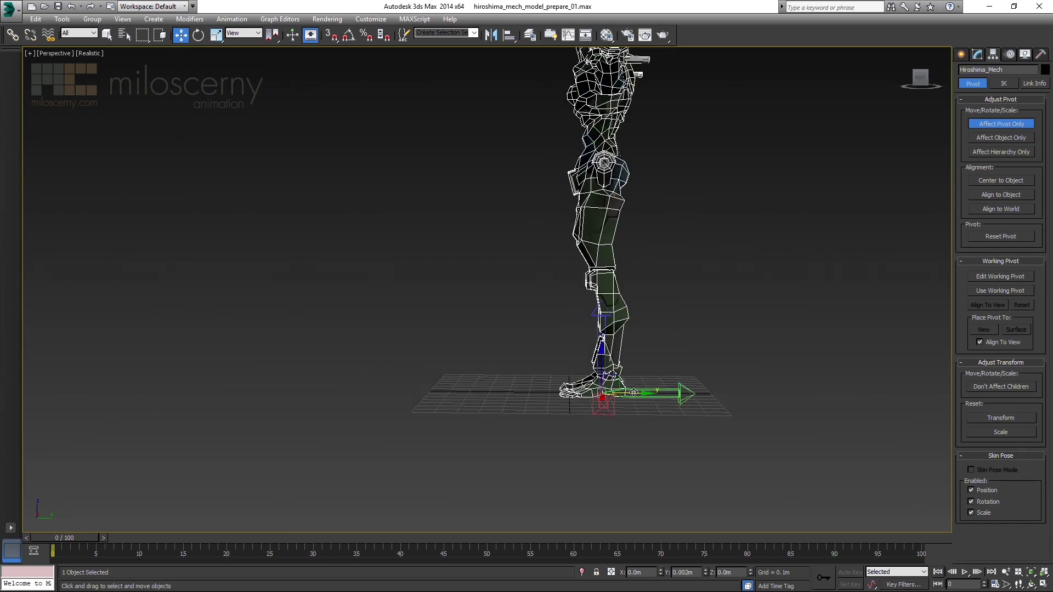
{"action": "left_click_drag", "start_coordinate": [633, 393], "coordinate": [634, 393]}
{"action": "middle_click_drag", "start_coordinate": [676, 439], "coordinate": [714, 446], "text": "alt"}
{"action": "left_click", "coordinate": [995, 125]}
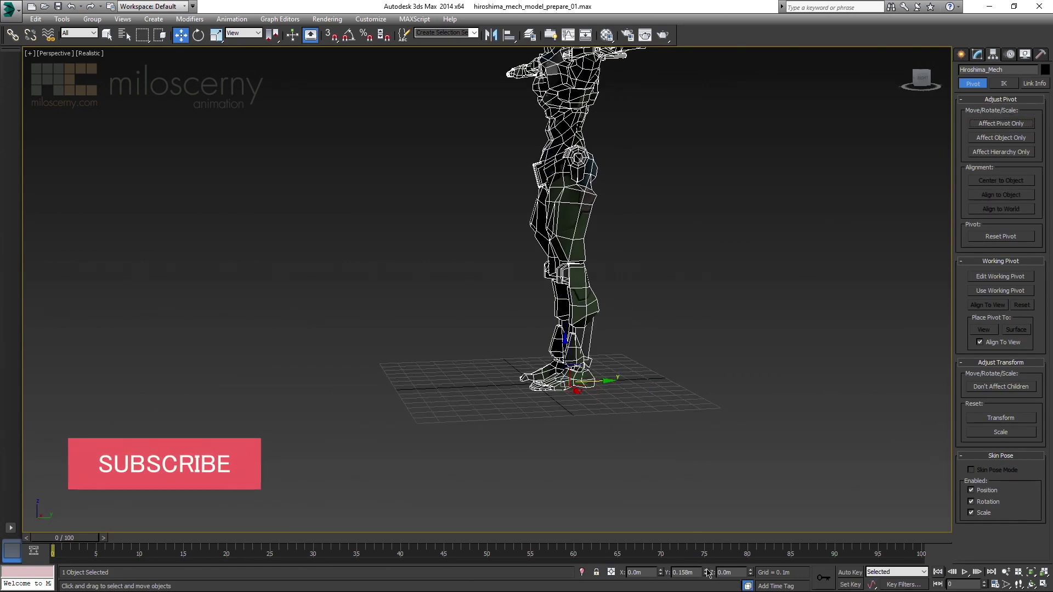
{"action": "middle_click_drag", "start_coordinate": [608, 353], "coordinate": [662, 334], "text": "alt"}
{"action": "scroll", "coordinate": [632, 347], "scroll_direction": "up", "scroll_amount": 3}
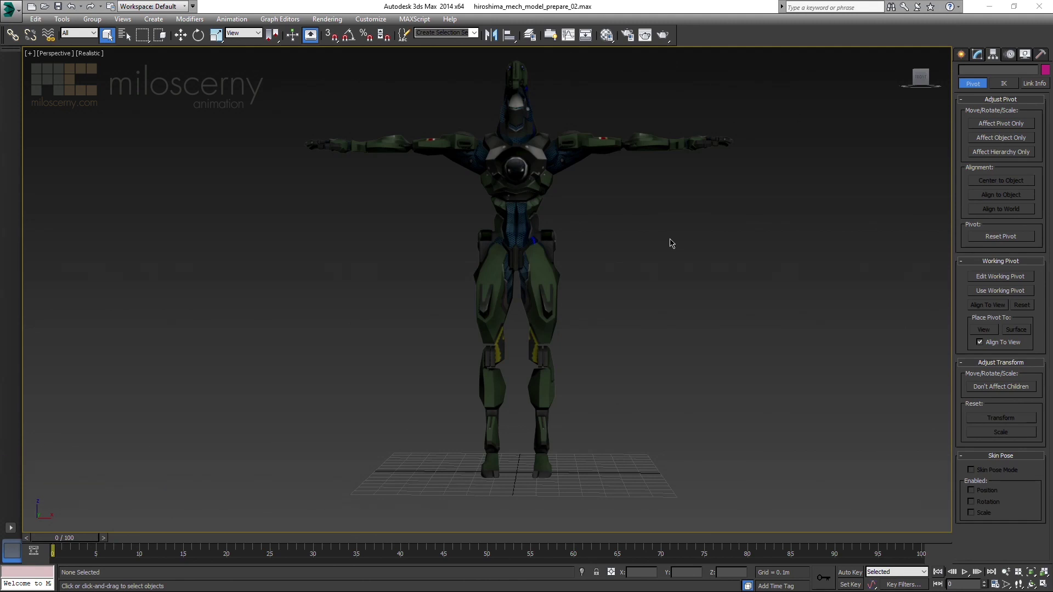
Step: Draw a temporary box matching the mech's height for comparison, then delete it
{"action": "left_click", "coordinate": [961, 54]}
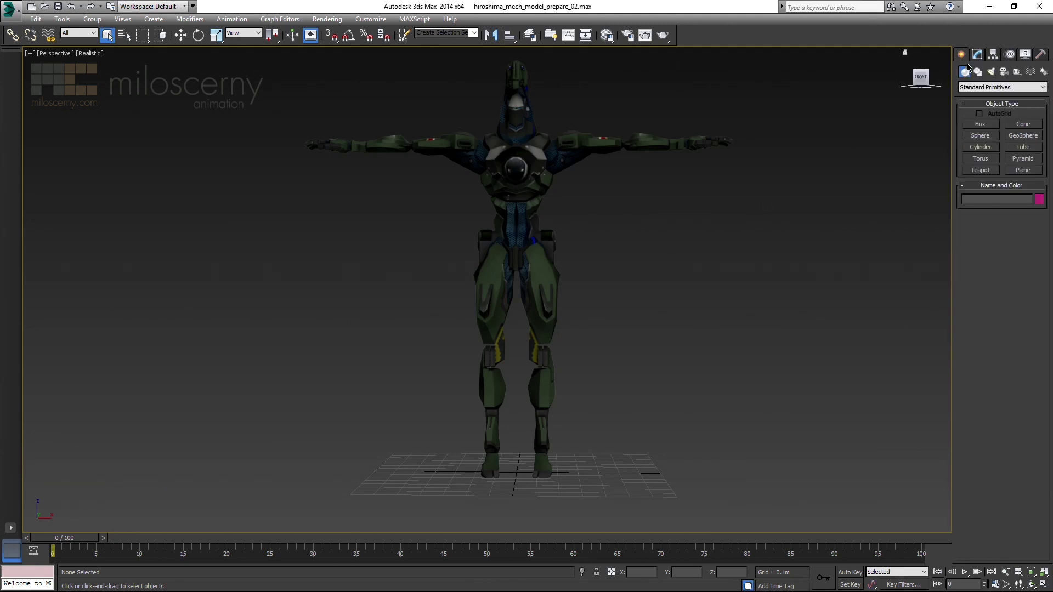
{"action": "left_click", "coordinate": [1016, 72]}
{"action": "left_click", "coordinate": [1021, 159]}
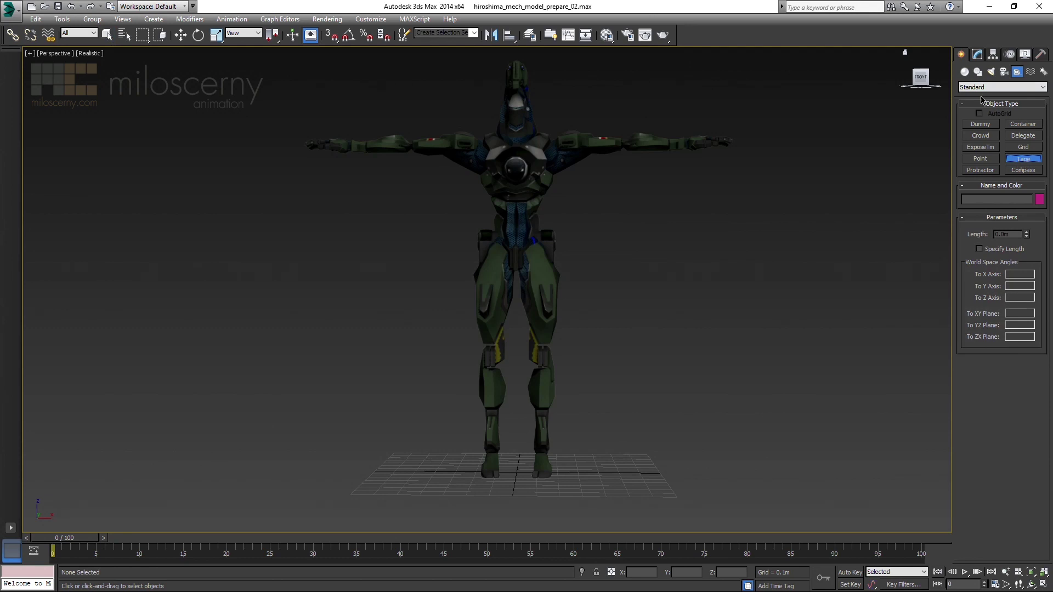
{"action": "left_click", "coordinate": [963, 72]}
{"action": "left_click", "coordinate": [980, 125]}
{"action": "middle_click_drag", "start_coordinate": [695, 270], "coordinate": [683, 284], "text": "alt"}
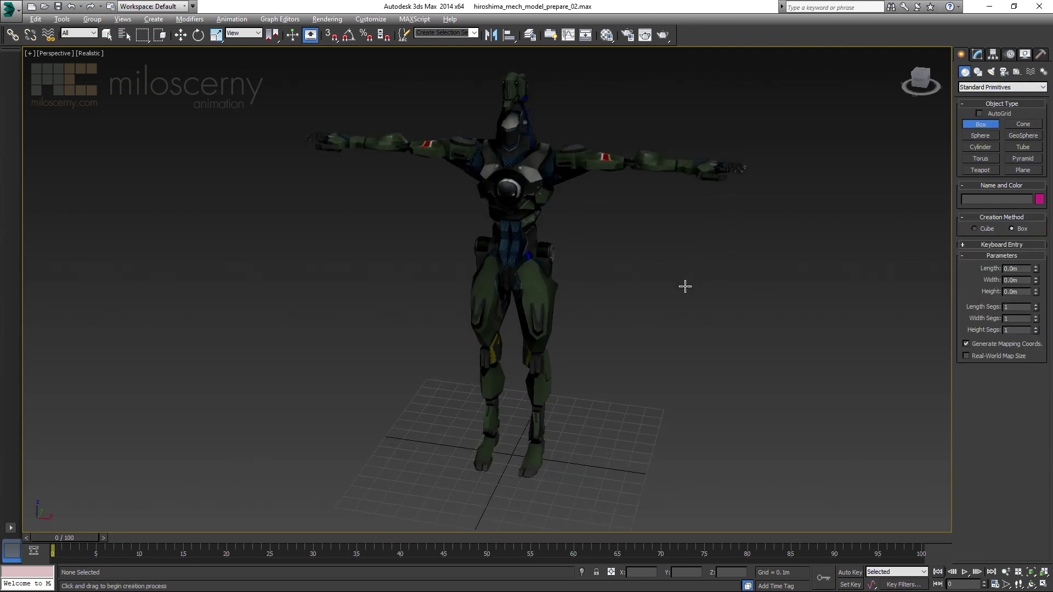
{"action": "left_click_drag", "start_coordinate": [467, 386], "coordinate": [584, 527]}
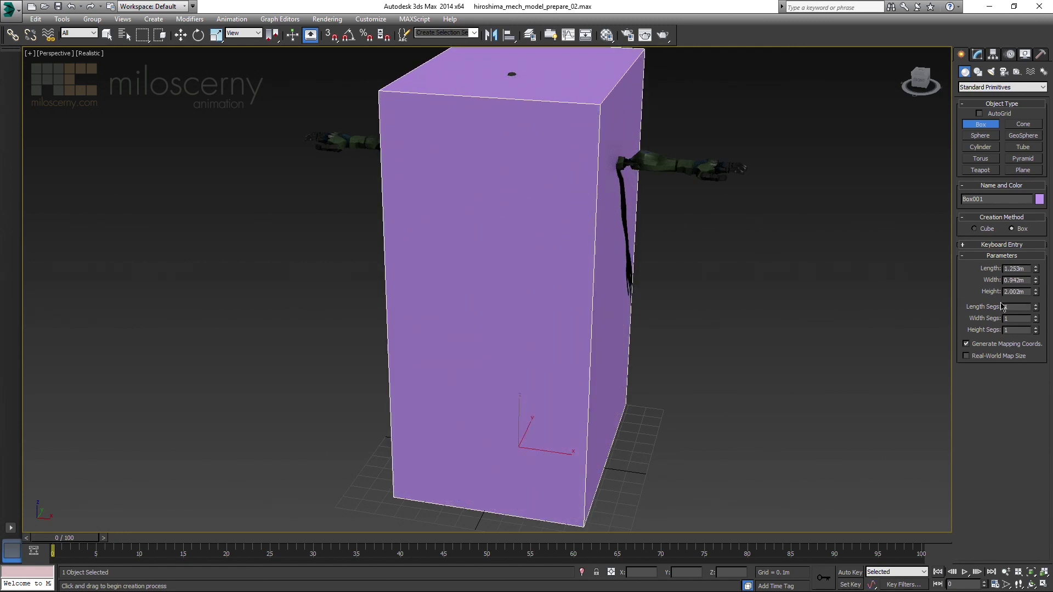
{"action": "right_click", "coordinate": [800, 308]}
{"action": "middle_click_drag", "start_coordinate": [800, 307], "coordinate": [751, 306], "text": "alt"}
{"action": "scroll", "coordinate": [519, 270], "scroll_direction": "down", "scroll_amount": 4}
{"action": "key", "text": "Delete"}
Step: Test uniform scaling on the mech, undo it to keep 100% scale, and return to Move
{"action": "middle_click_drag", "start_coordinate": [519, 270], "coordinate": [593, 273], "text": "alt"}
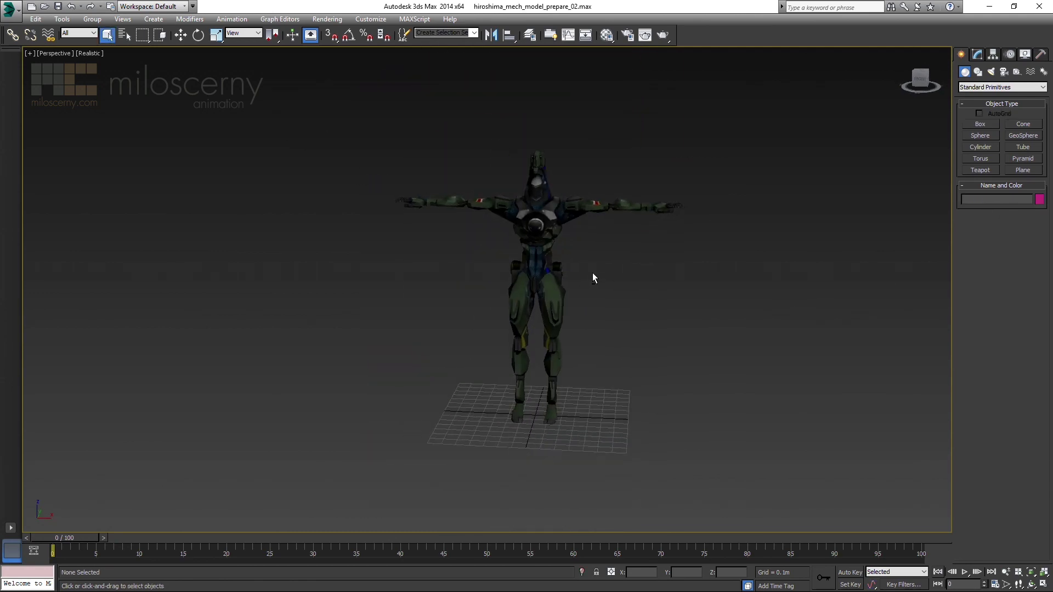
{"action": "left_click", "coordinate": [551, 277]}
{"action": "key", "text": "r"}
{"action": "scroll", "coordinate": [526, 386], "scroll_direction": "up", "scroll_amount": 4}
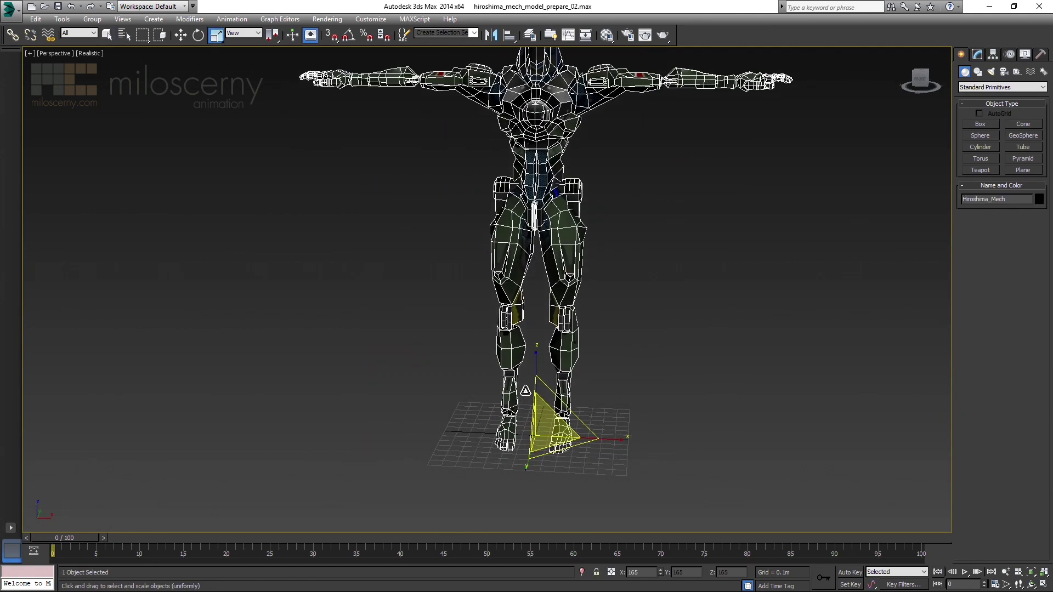
{"action": "left_click_drag", "start_coordinate": [525, 390], "coordinate": [560, 461]}
{"action": "key", "text": "ctrl+z"}
{"action": "middle_click_drag", "start_coordinate": [586, 342], "coordinate": [606, 358]}
{"action": "key", "text": "w"}
{"action": "scroll", "coordinate": [601, 361], "scroll_direction": "up", "scroll_amount": 3}
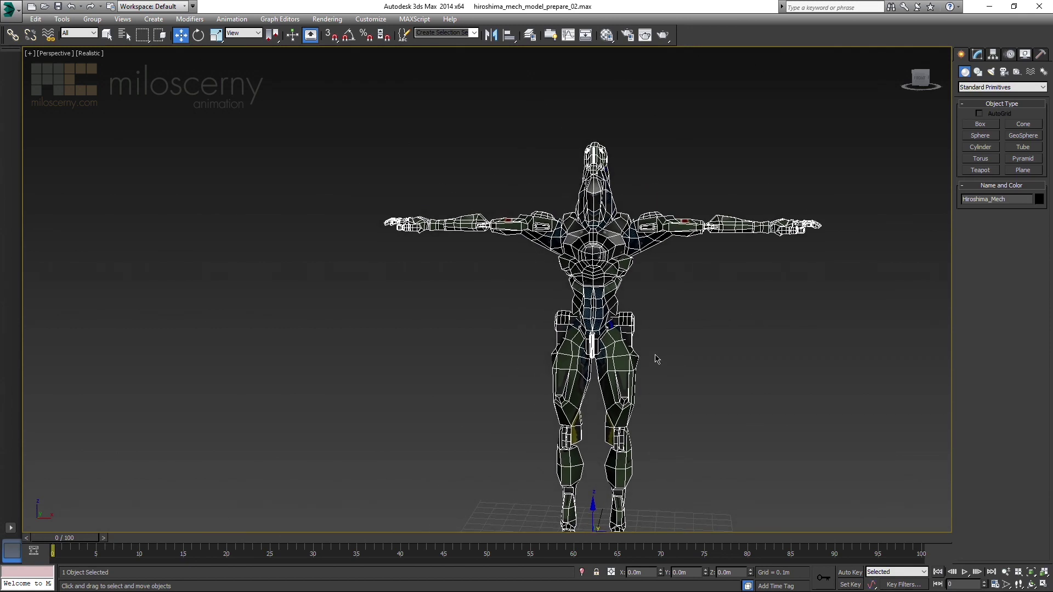
{"action": "scroll", "coordinate": [647, 356], "scroll_direction": "up", "scroll_amount": 6}
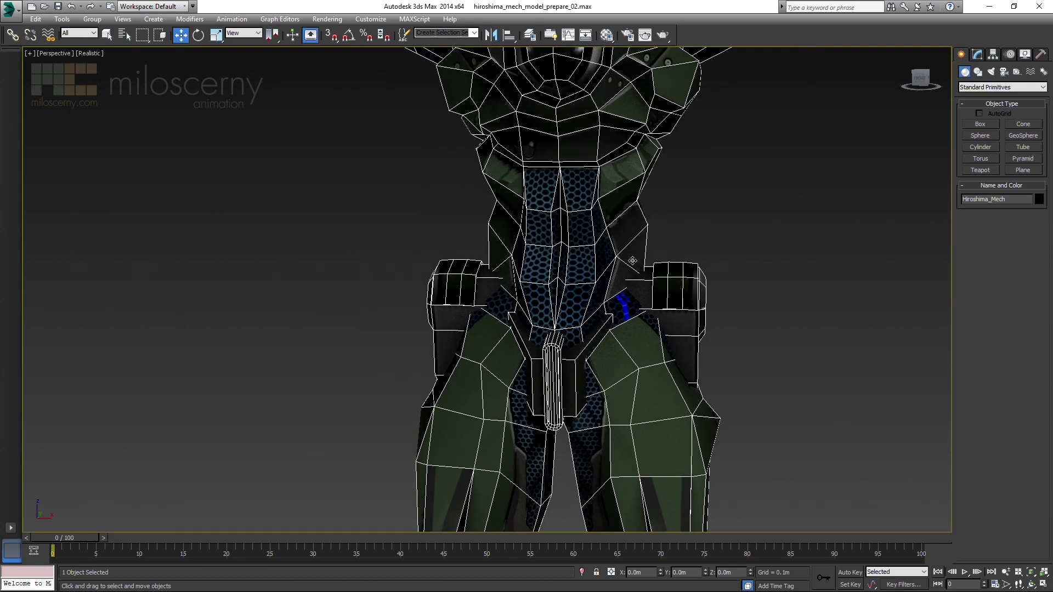
{"action": "left_click", "coordinate": [772, 226]}
{"action": "mouse_move", "coordinate": [736, 291]}
{"action": "middle_mouse_down", "text": "alt"}
{"action": "mouse_move", "coordinate": [728, 301]}
{"action": "mouse_move", "coordinate": [619, 288]}
{"action": "mouse_move", "coordinate": [493, 307]}
{"action": "mouse_move", "coordinate": [573, 447]}
{"action": "middle_mouse_up", "text": "alt"}
{"action": "middle_click_drag", "start_coordinate": [535, 209], "coordinate": [565, 301]}
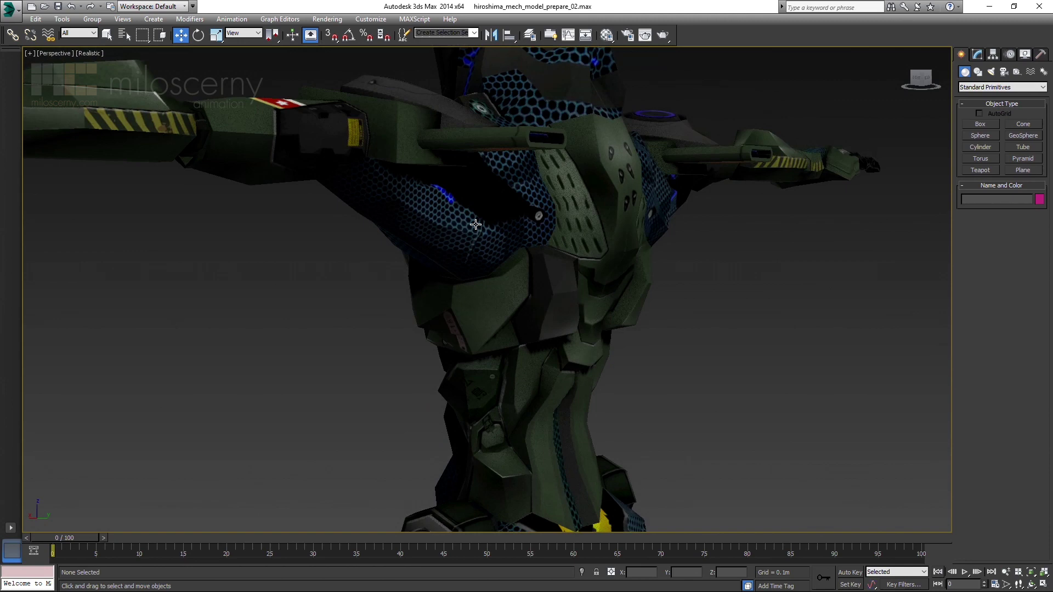
{"action": "middle_click_drag", "start_coordinate": [475, 225], "coordinate": [607, 186], "text": "alt"}
{"action": "scroll", "coordinate": [625, 289], "scroll_direction": "down", "scroll_amount": 5}
{"action": "mouse_move", "coordinate": [623, 303]}
{"action": "middle_mouse_down", "text": "alt"}
{"action": "mouse_move", "coordinate": [606, 230]}
{"action": "mouse_move", "coordinate": [627, 322]}
{"action": "middle_mouse_up", "text": "alt"}
{"action": "scroll", "coordinate": [625, 296], "scroll_direction": "up", "scroll_amount": 3}
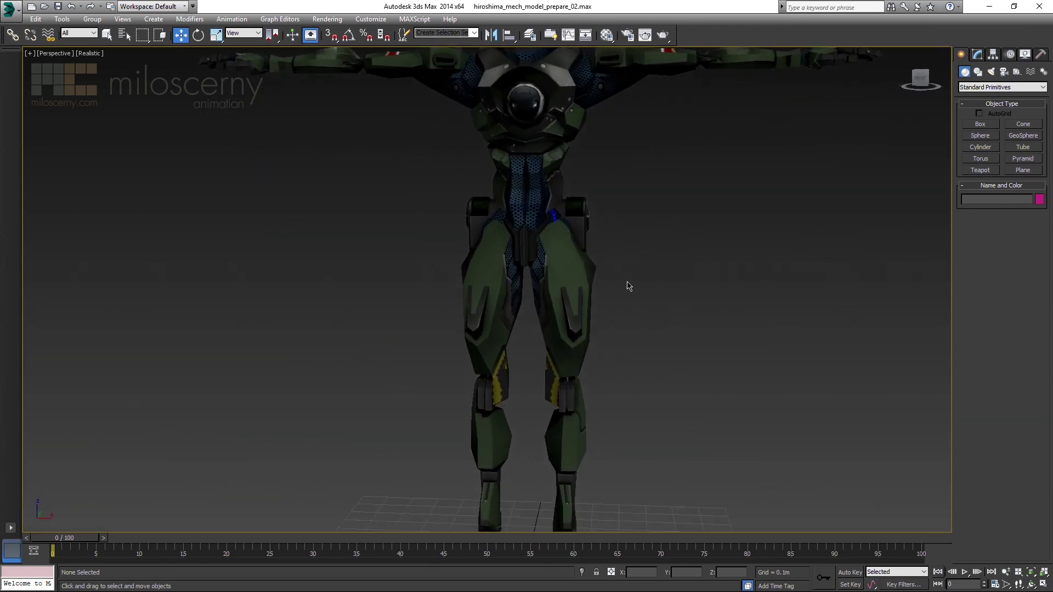
{"action": "left_click", "coordinate": [570, 288]}
{"action": "scroll", "coordinate": [630, 296], "scroll_direction": "up", "scroll_amount": 3}
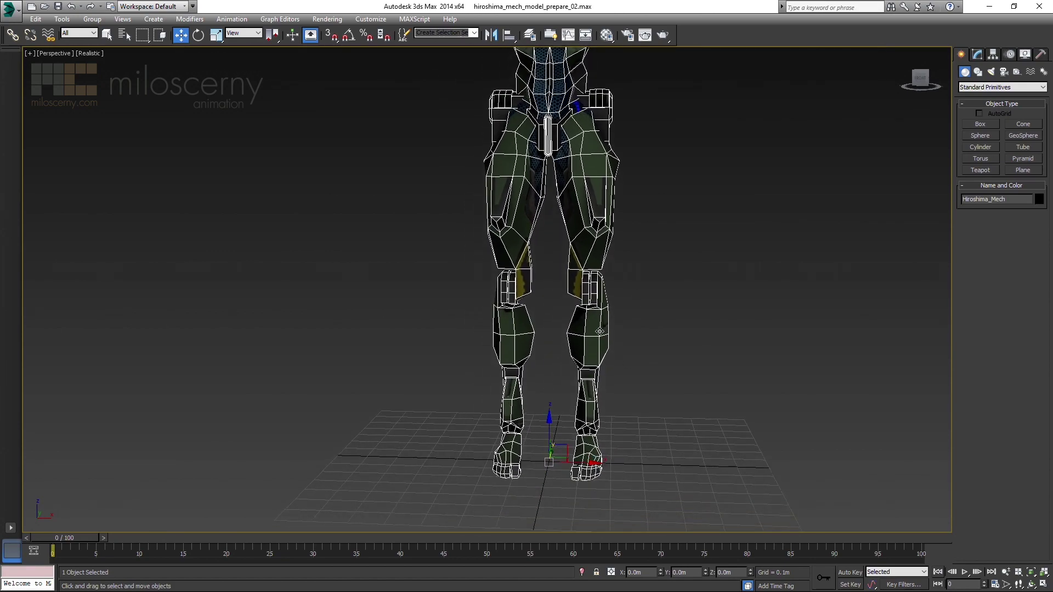
{"action": "scroll", "coordinate": [600, 331], "scroll_direction": "up", "scroll_amount": 5}
{"action": "middle_click_drag", "start_coordinate": [599, 331], "coordinate": [624, 336], "text": "alt"}
{"action": "scroll", "coordinate": [639, 339], "scroll_direction": "up", "scroll_amount": 2}
{"action": "mouse_move", "coordinate": [688, 72]}
{"action": "middle_mouse_down"}
{"action": "mouse_move", "coordinate": [670, 186]}
{"action": "mouse_move", "coordinate": [703, 249]}
{"action": "mouse_move", "coordinate": [702, 228]}
{"action": "mouse_move", "coordinate": [721, 230]}
{"action": "mouse_move", "coordinate": [620, 226]}
{"action": "middle_mouse_up"}
{"action": "middle_click_drag", "start_coordinate": [581, 126], "coordinate": [599, 347]}
{"action": "middle_click_drag", "start_coordinate": [603, 131], "coordinate": [607, 351]}
{"action": "mouse_move", "coordinate": [604, 137]}
{"action": "middle_mouse_down"}
{"action": "mouse_move", "coordinate": [586, 329]}
{"action": "mouse_move", "coordinate": [707, 324]}
{"action": "mouse_move", "coordinate": [540, 306]}
{"action": "mouse_move", "coordinate": [566, 262]}
{"action": "middle_mouse_up"}
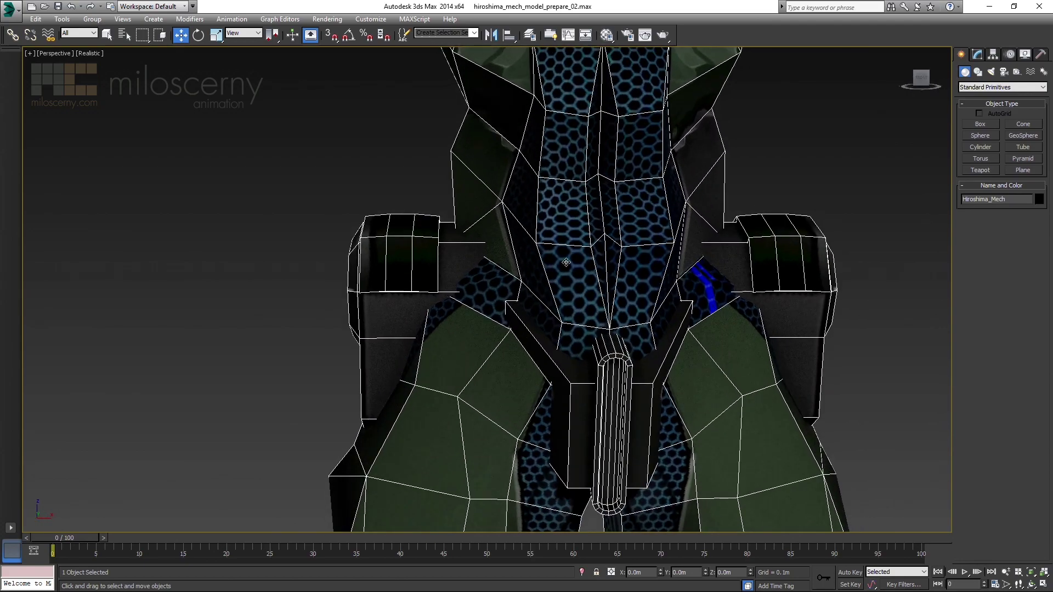
{"action": "middle_click_drag", "start_coordinate": [566, 137], "coordinate": [573, 318]}
{"action": "middle_click_drag", "start_coordinate": [438, 159], "coordinate": [348, 335]}
{"action": "scroll", "coordinate": [658, 310], "scroll_direction": "down", "scroll_amount": 4}
{"action": "middle_click_drag", "start_coordinate": [658, 307], "coordinate": [648, 264], "text": "alt"}
{"action": "scroll", "coordinate": [648, 263], "scroll_direction": "down", "scroll_amount": 10}
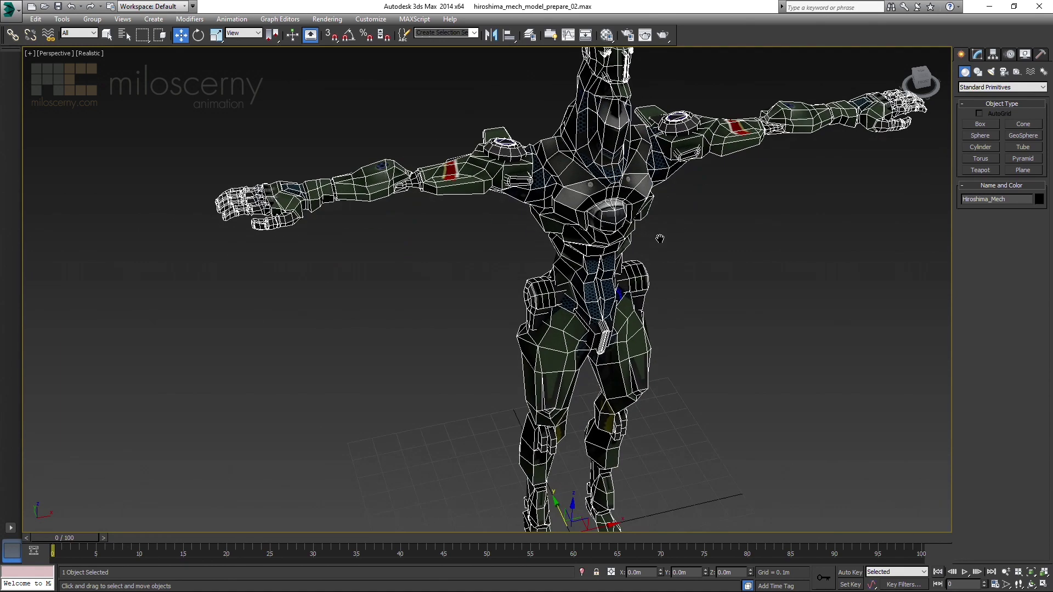
Step: Reset the mech's XForm with Reset Selected and collapse the modifier stack, confirming Yes
{"action": "left_click", "coordinate": [710, 282]}
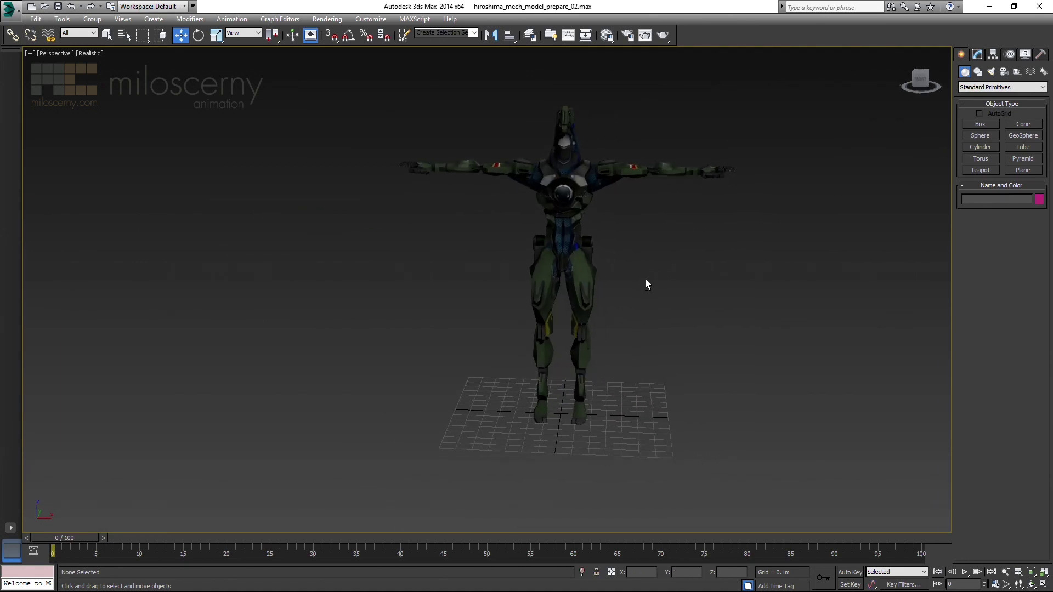
{"action": "middle_click_drag", "start_coordinate": [669, 291], "coordinate": [611, 324]}
{"action": "left_click", "coordinate": [585, 310]}
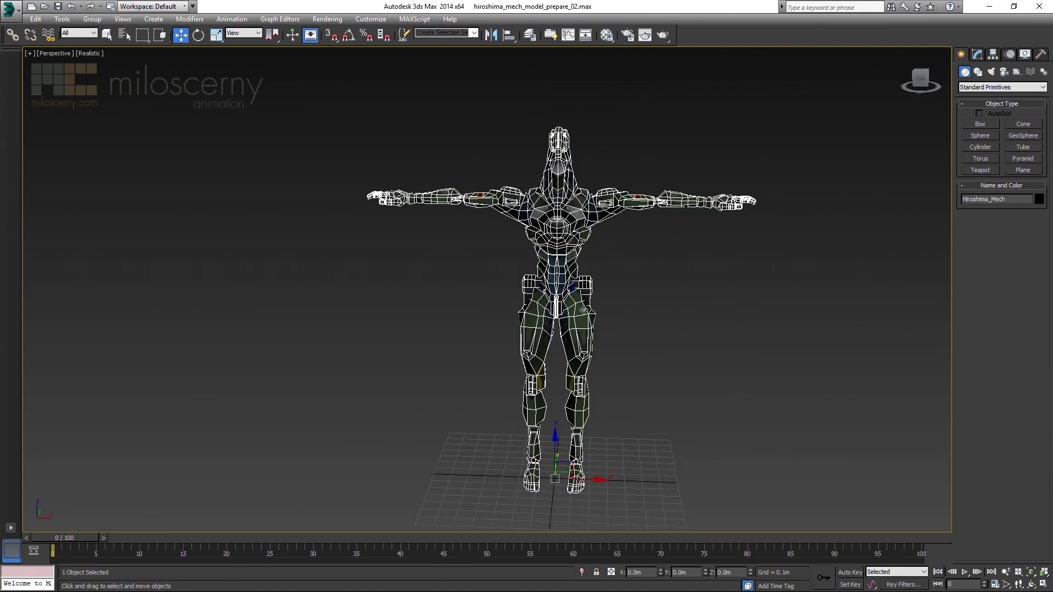
{"action": "left_click", "coordinate": [1040, 54]}
{"action": "left_click", "coordinate": [1001, 190]}
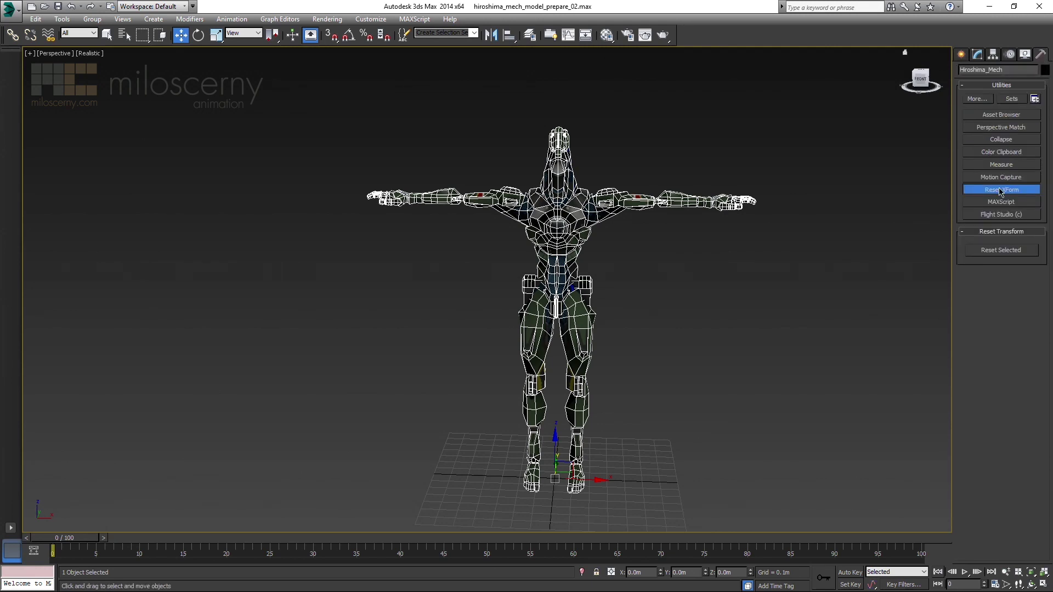
{"action": "left_click", "coordinate": [1001, 250]}
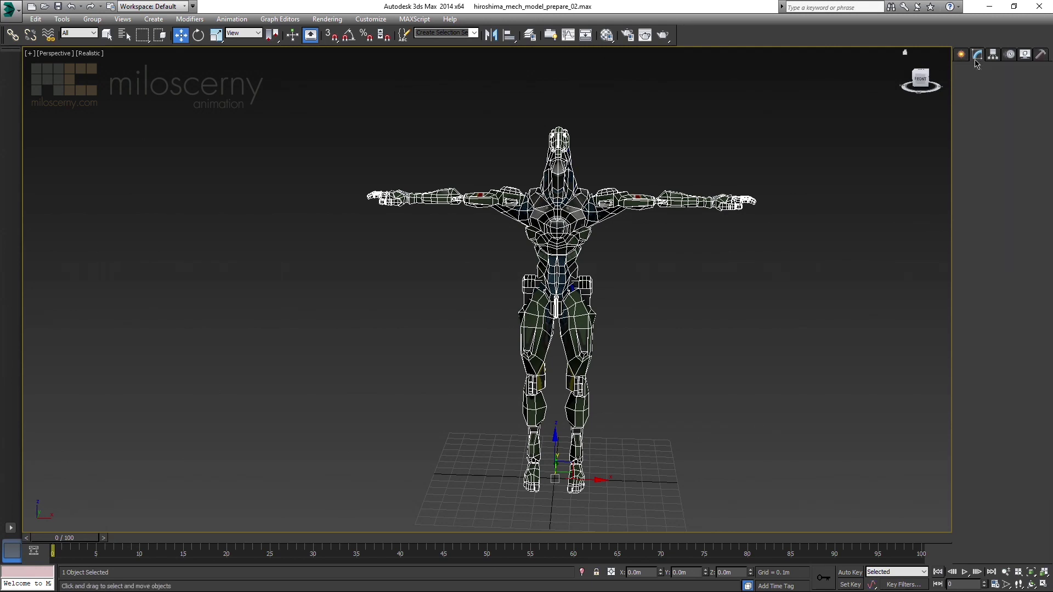
{"action": "right_click", "coordinate": [980, 133]}
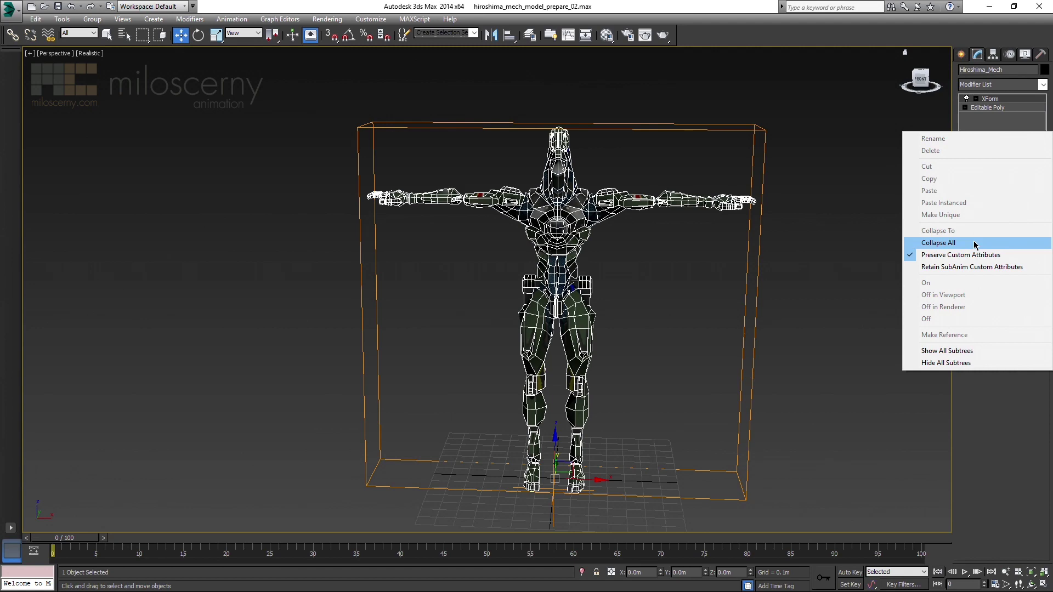
{"action": "left_click", "coordinate": [940, 239]}
{"action": "left_click", "coordinate": [577, 333]}
Step: Scale the mech up uniformly to 169.66 to check the transform readouts
{"action": "middle_click_drag", "start_coordinate": [712, 369], "coordinate": [711, 336]}
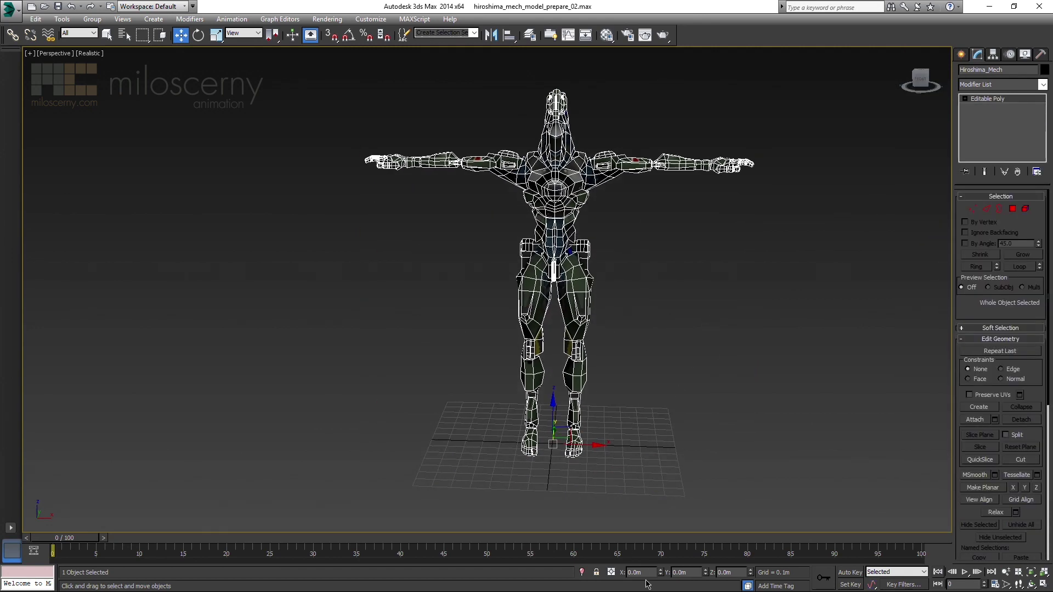
{"action": "key", "text": "r"}
{"action": "key", "text": "e"}
{"action": "scroll", "coordinate": [678, 409], "scroll_direction": "down", "scroll_amount": 5}
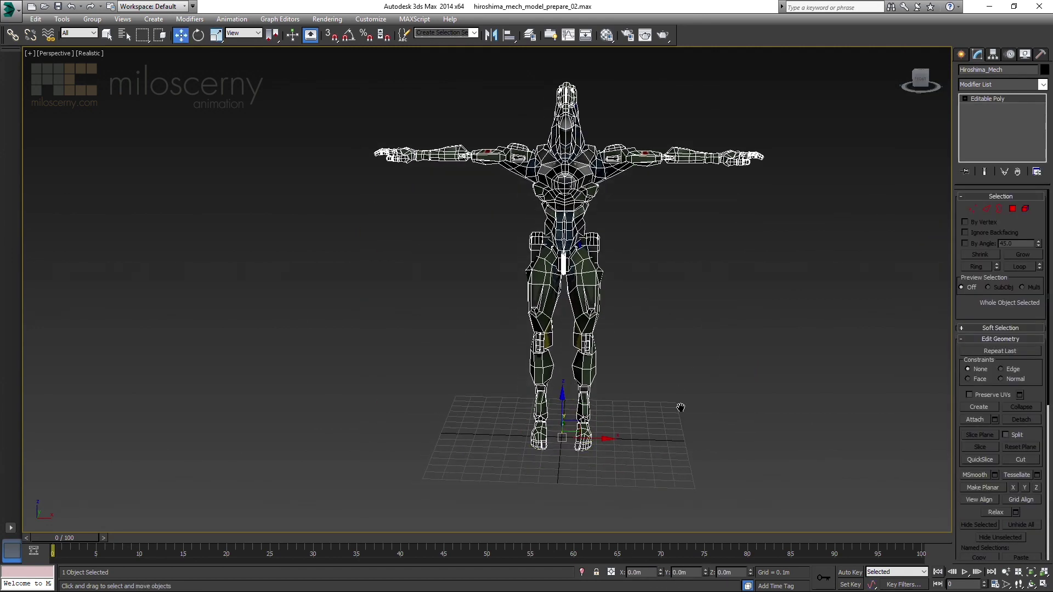
{"action": "key", "text": "r"}
{"action": "left_click_drag", "start_coordinate": [598, 440], "coordinate": [585, 406]}
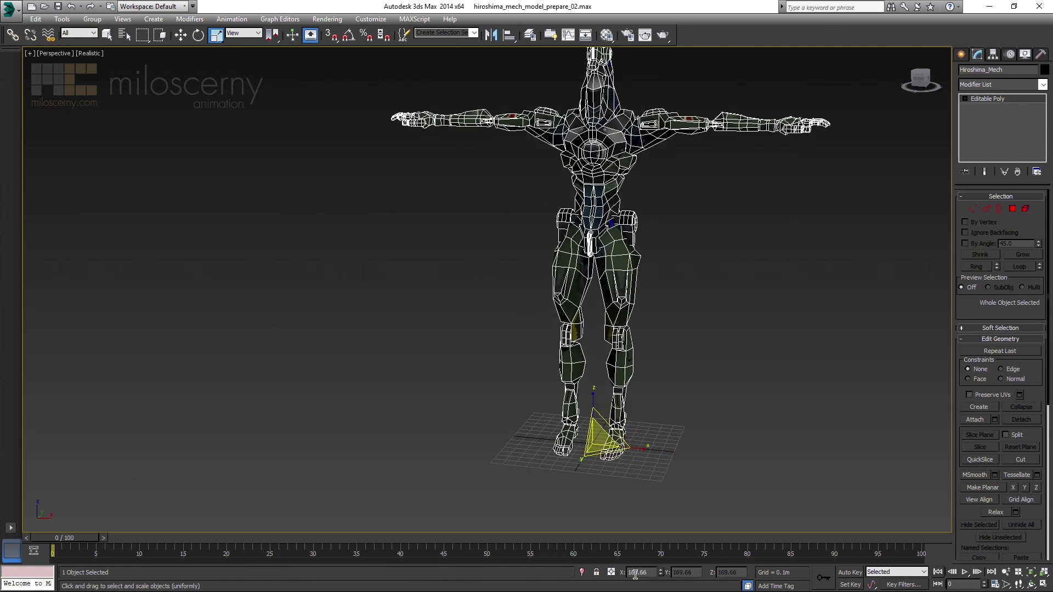
{"action": "key", "text": "w"}
{"action": "key", "text": "e"}
{"action": "key", "text": "r"}
Step: Reset the mech's XForm again and collapse the stack once more
{"action": "left_click", "coordinate": [1040, 54]}
{"action": "left_click", "coordinate": [1008, 190]}
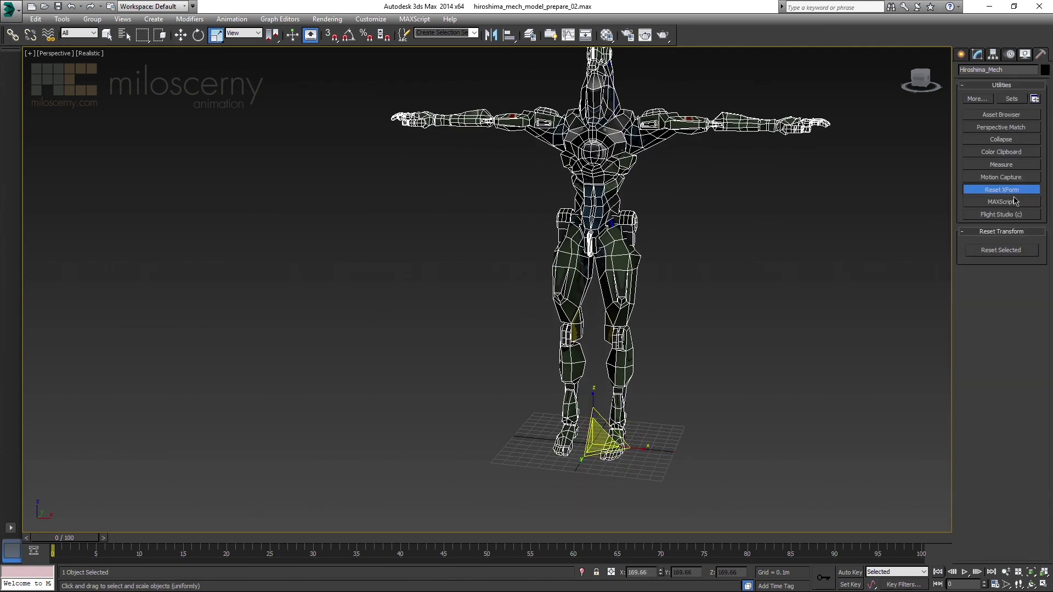
{"action": "left_click", "coordinate": [1001, 250]}
{"action": "right_click", "coordinate": [981, 131]}
{"action": "left_click", "coordinate": [932, 235]}
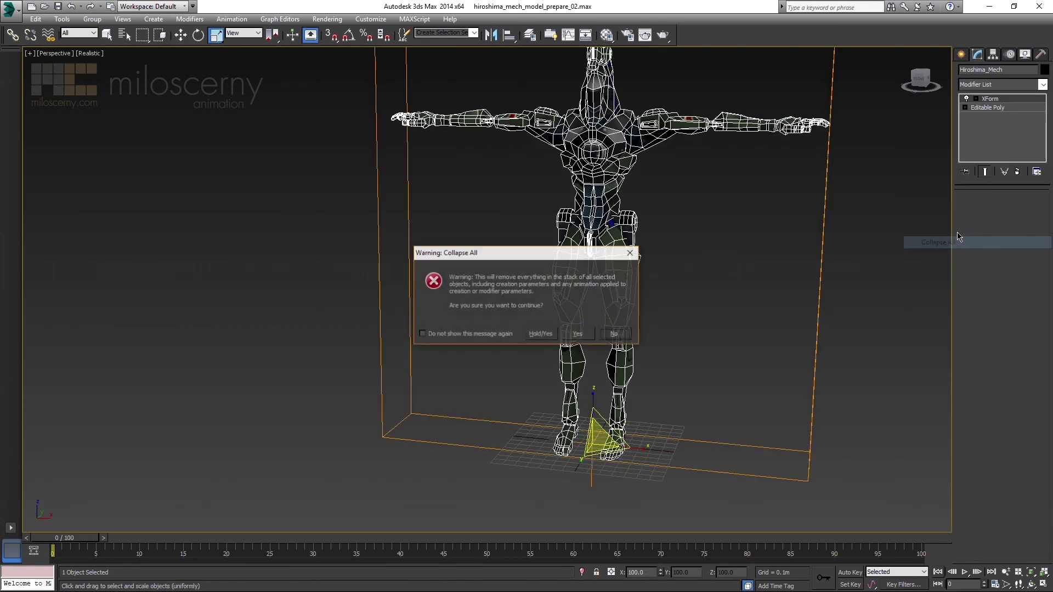
{"action": "left_click", "coordinate": [579, 334]}
Step: Check the transform readouts, then undo the collapse to restore the XForm modifier
{"action": "middle_click_drag", "start_coordinate": [689, 461], "coordinate": [650, 472]}
{"action": "key", "text": "w"}
{"action": "key", "text": "e"}
{"action": "key", "text": "r"}
{"action": "middle_click_drag", "start_coordinate": [688, 430], "coordinate": [697, 424]}
{"action": "key", "text": "ctrl+z"}
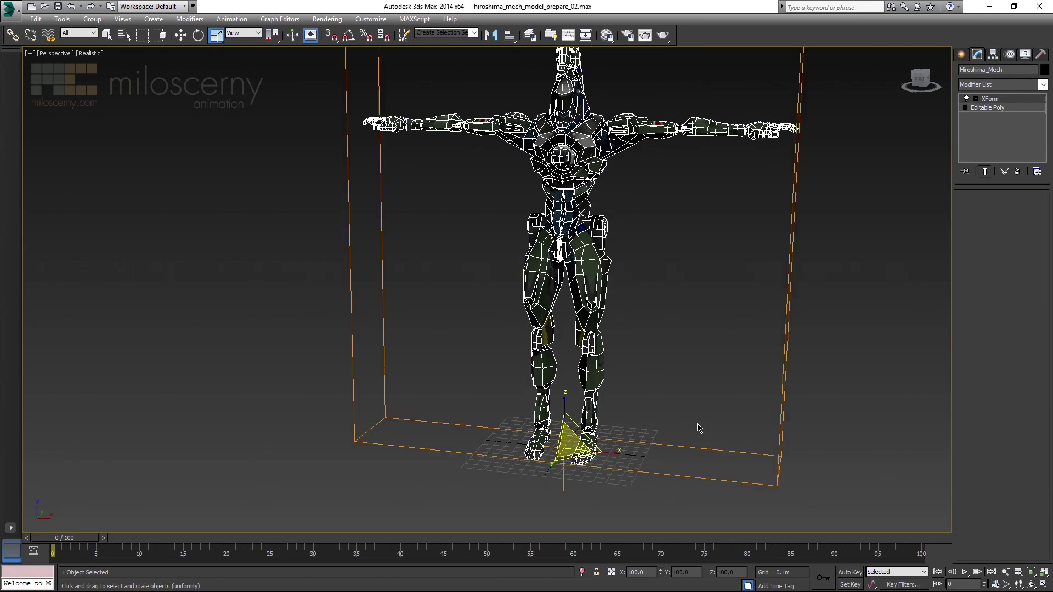
{"action": "scroll", "coordinate": [682, 415], "scroll_direction": "down", "scroll_amount": 3}
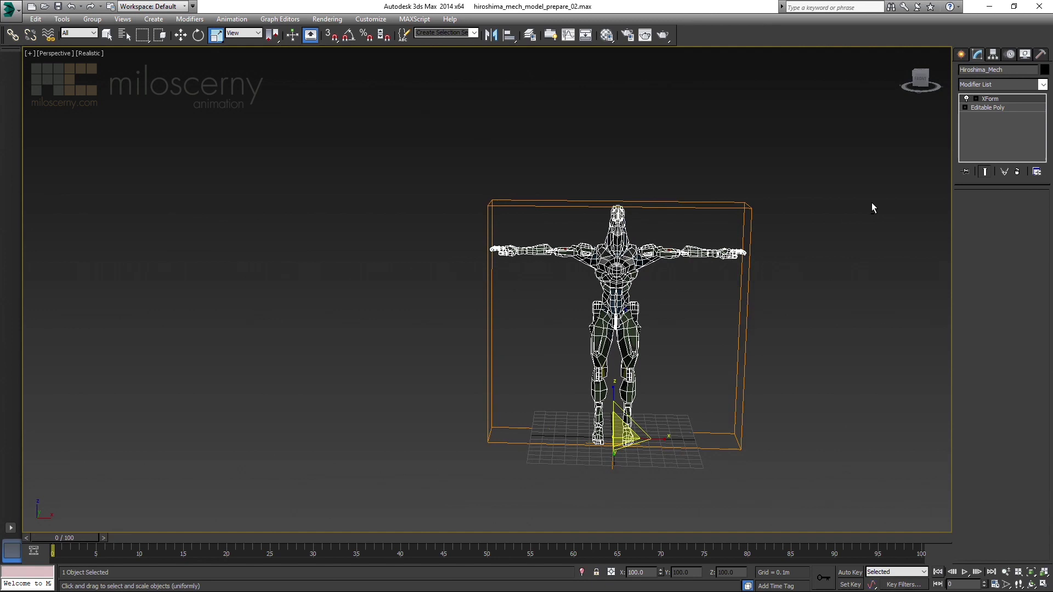
Step: Collapse the stack to Editable Poly and reselect the mech to confirm scale reads 100
{"action": "right_click", "coordinate": [972, 154]}
{"action": "left_click", "coordinate": [932, 250]}
{"action": "left_click", "coordinate": [579, 335]}
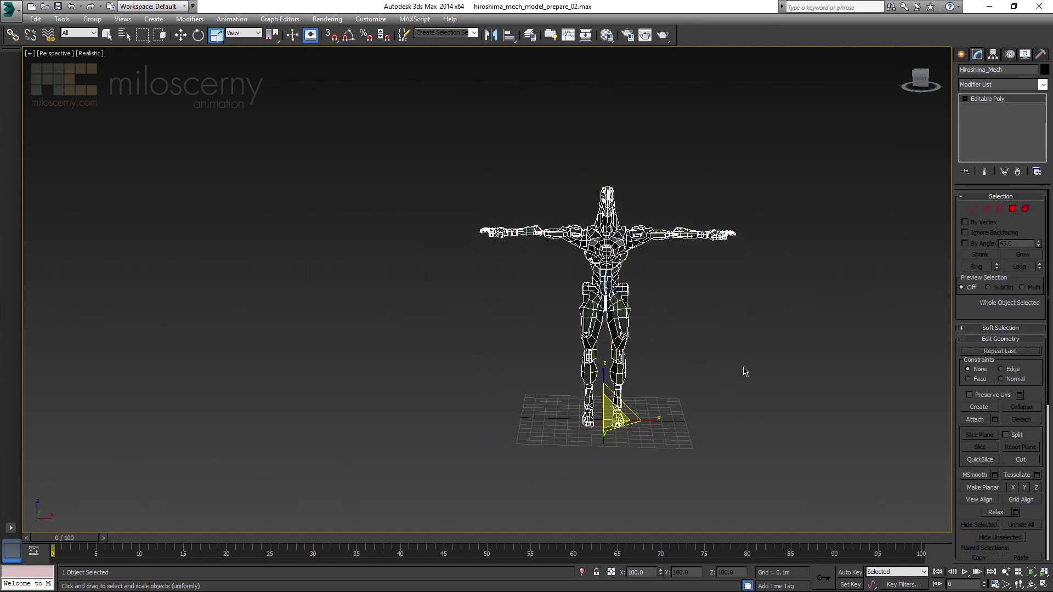
{"action": "left_click", "coordinate": [743, 370]}
{"action": "left_click", "coordinate": [615, 313]}
{"action": "key", "text": "w"}
{"action": "key", "text": "r"}
{"action": "key", "text": "e"}
{"action": "key", "text": "r"}
{"action": "left_click", "coordinate": [689, 405]}
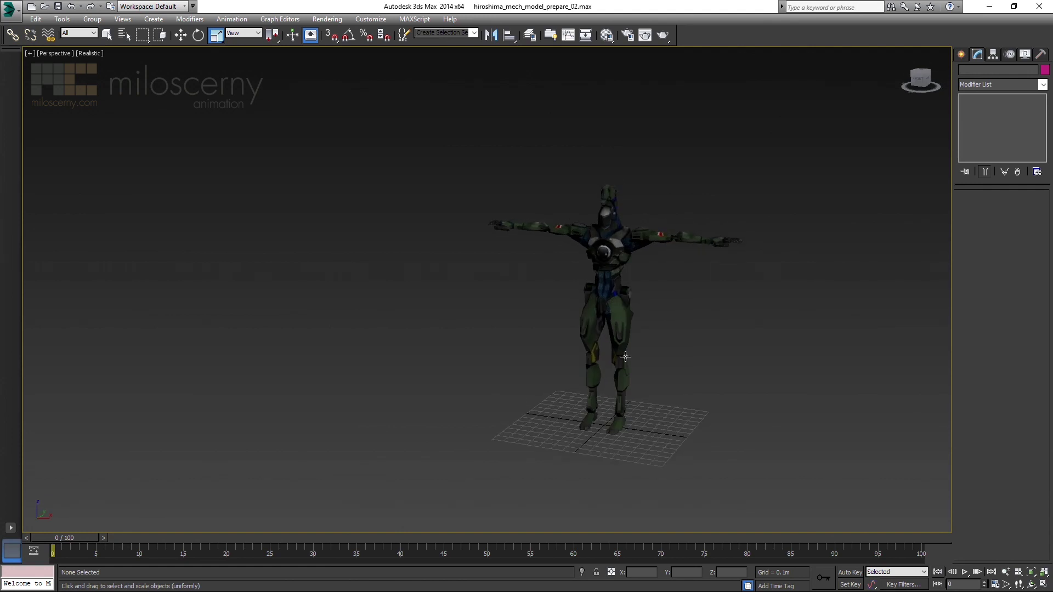
{"action": "left_click", "coordinate": [606, 311]}
{"action": "key", "text": "z"}
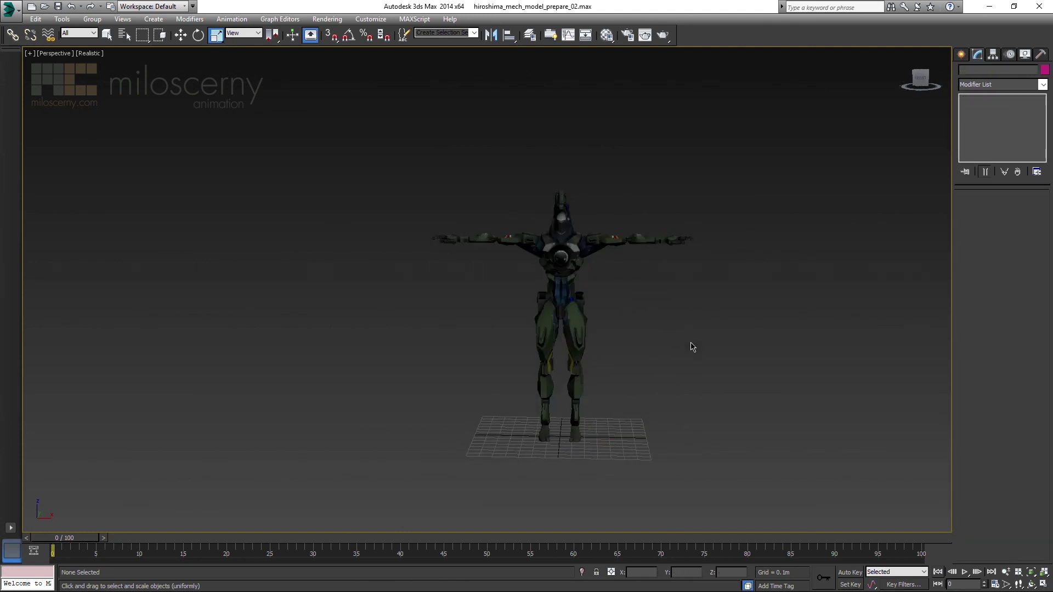
{"action": "middle_click_drag", "start_coordinate": [691, 343], "coordinate": [706, 327]}
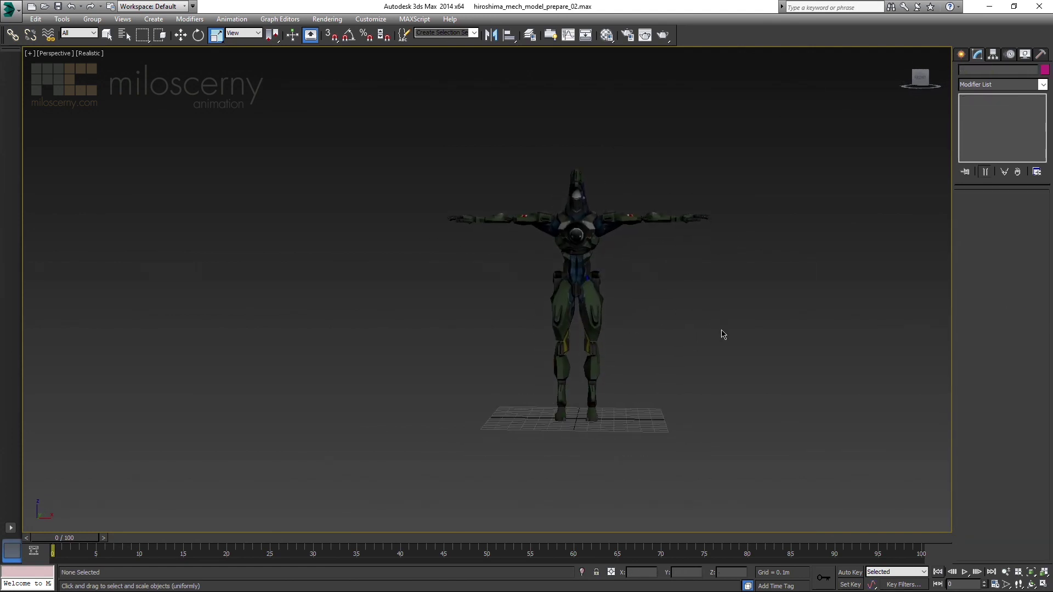